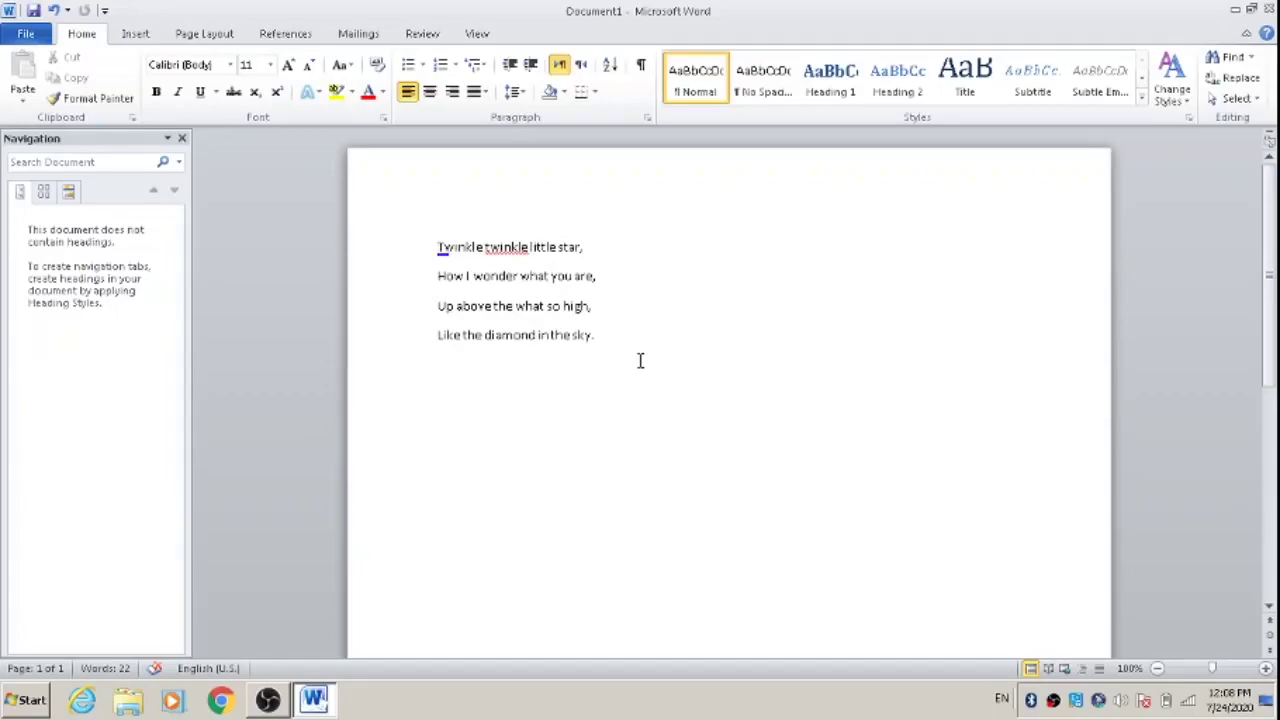
- Select the whole four-line Twinkle rhyme with Ctrl+A
key("ctrl+a")
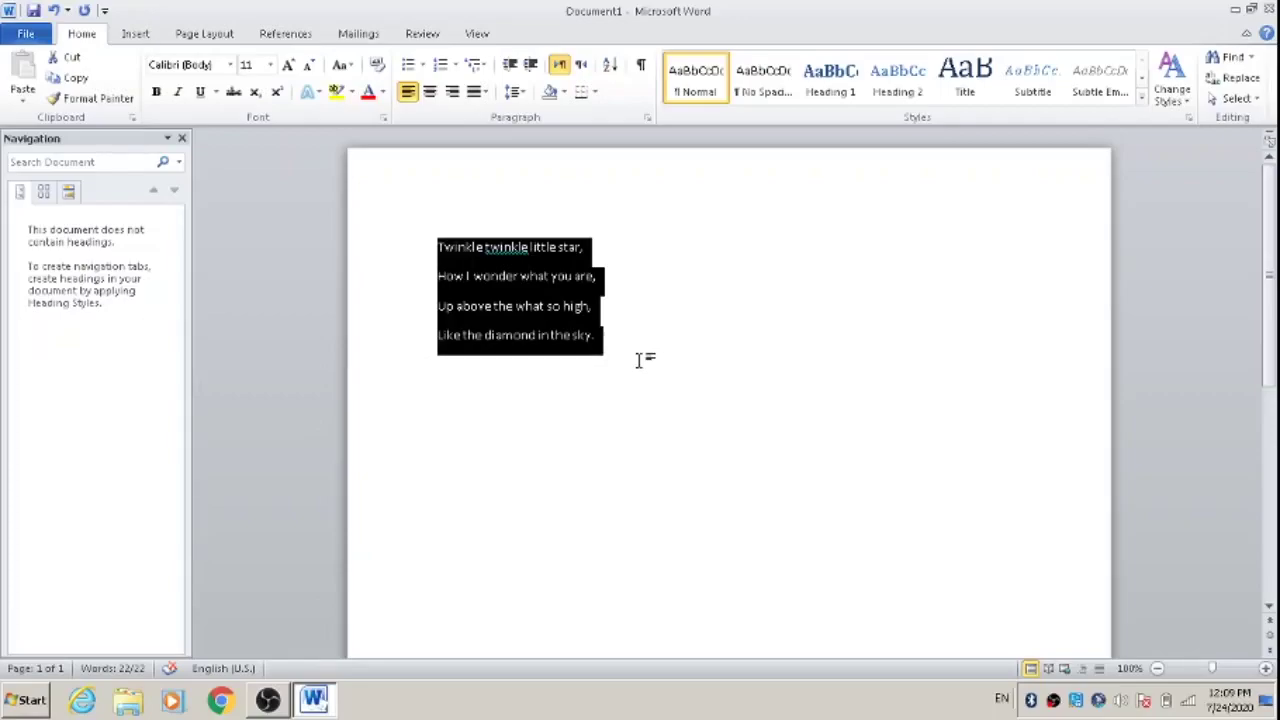
- Apply double line spacing to the selected rhyme lines with Ctrl+2
key("ctrl+2")
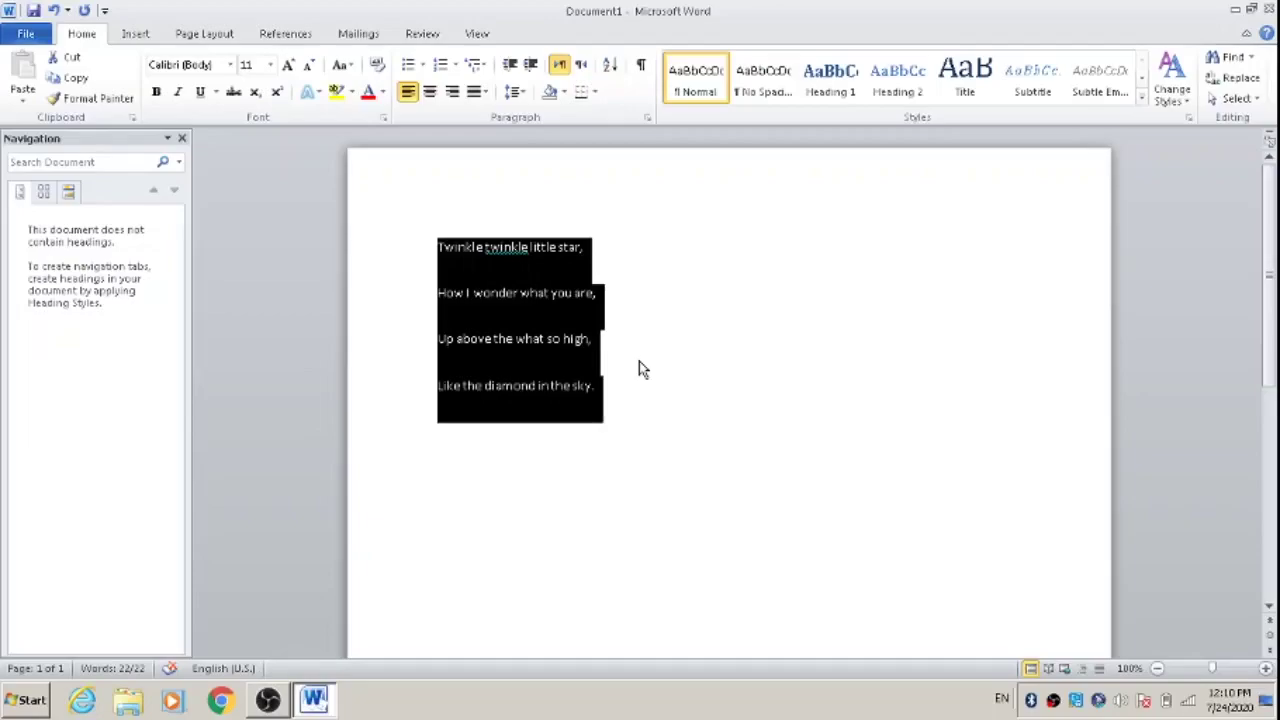
- Change the rhyme's line spacing to 1.5 lines and deselect the text
key("ctrl+5")
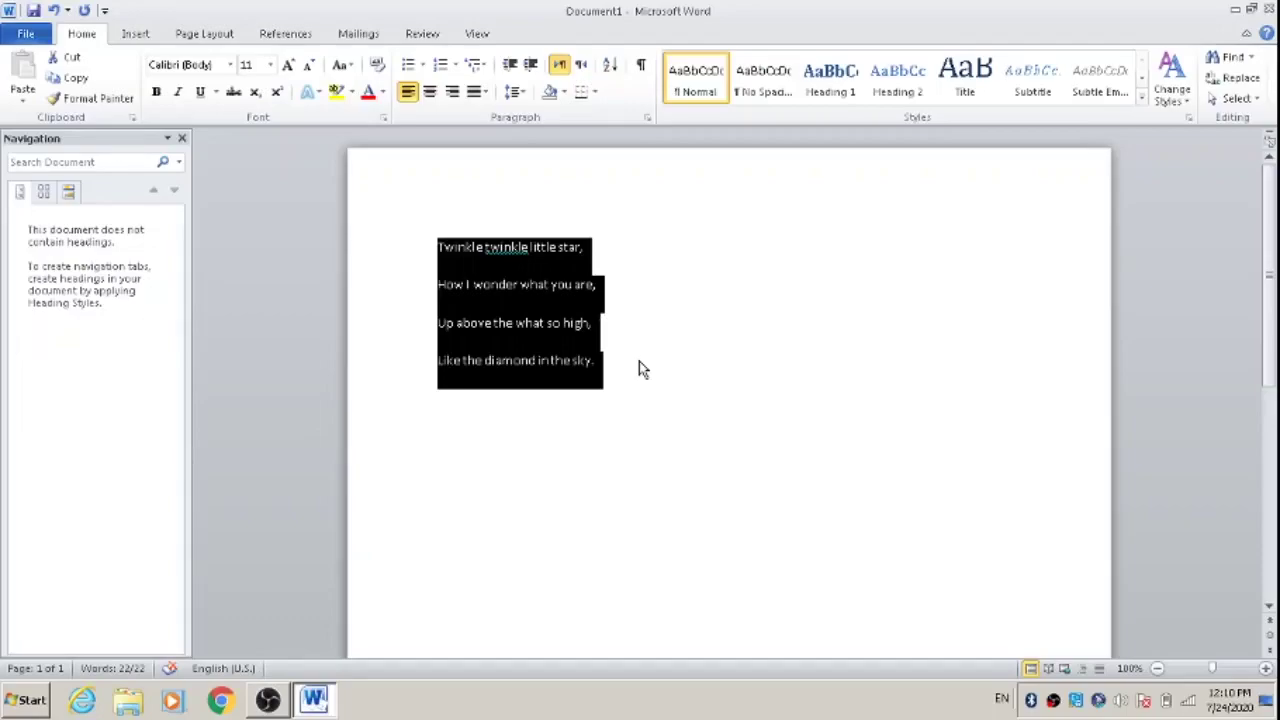
left_click(638, 360)
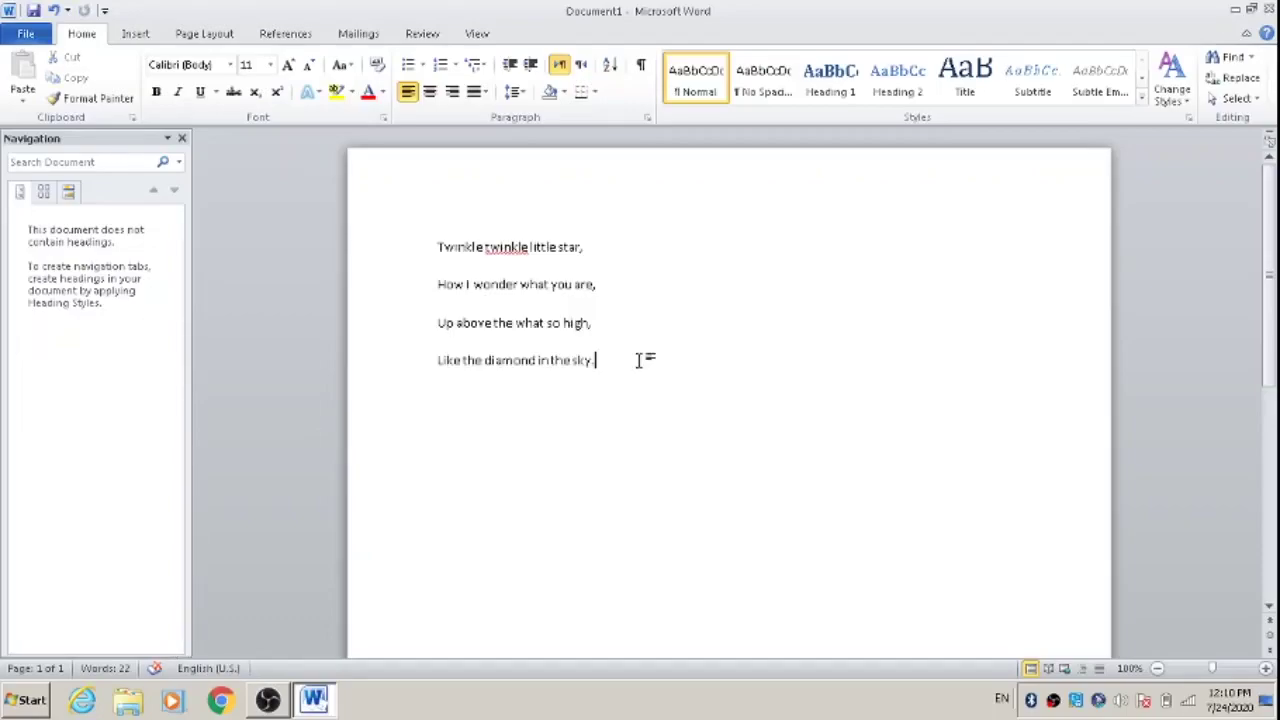